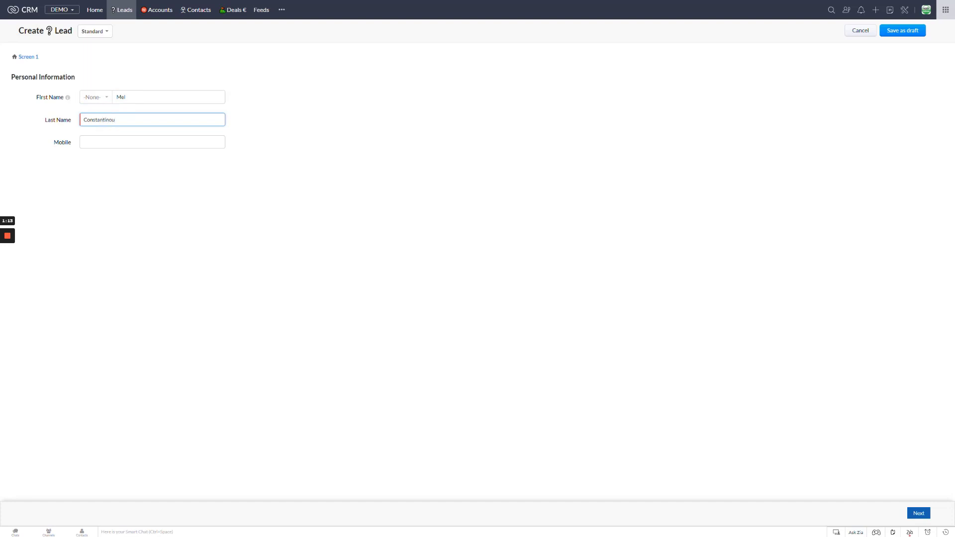
Save the new lead as a draft and reopen it from the drafts list.
left_click(902, 36)
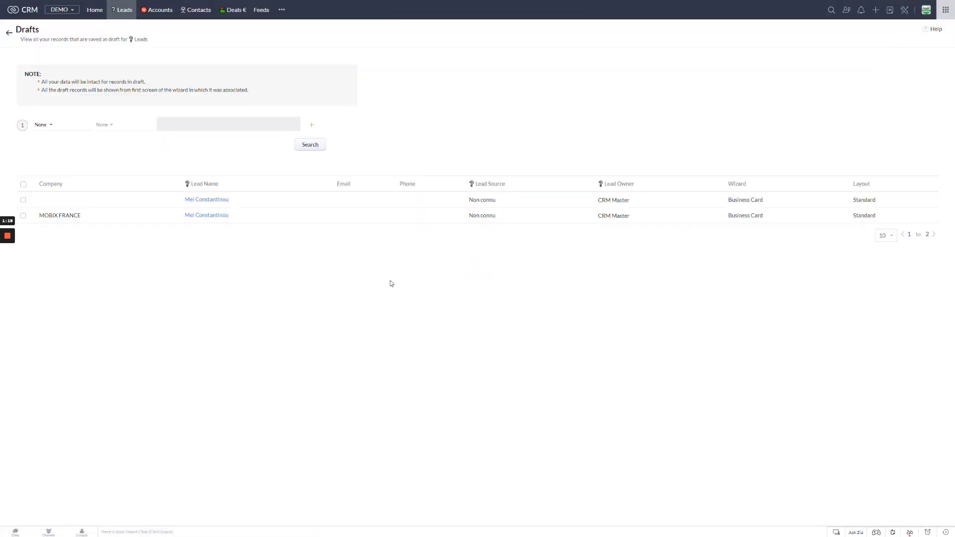
left_click(208, 201)
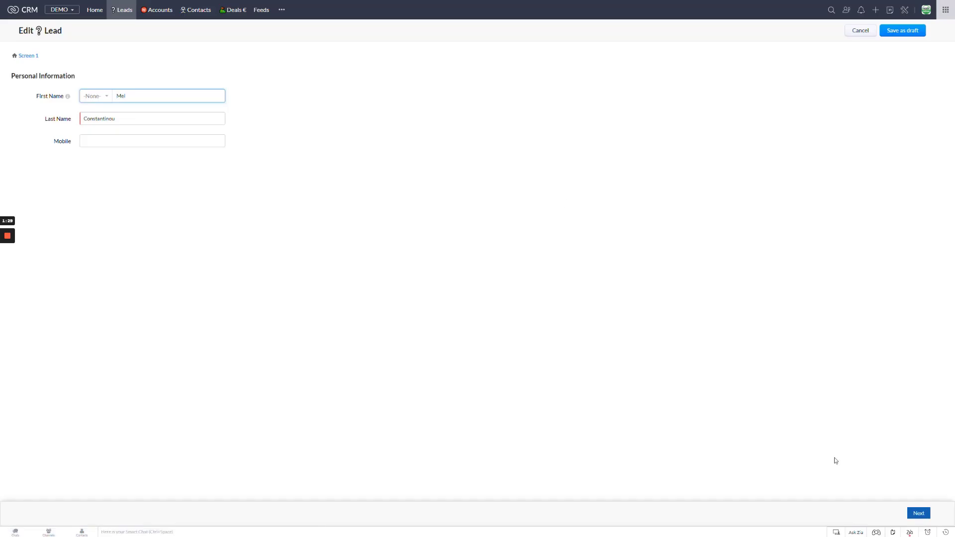
Enter MOBIX as the company on the second screen and save the lead as a draft again.
left_click(918, 513)
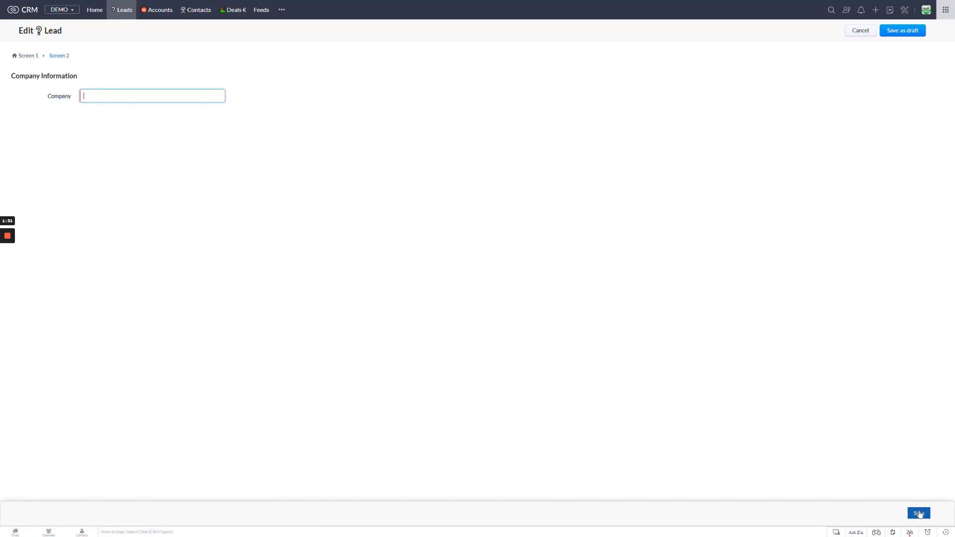
left_click(99, 97)
left_click(901, 33)
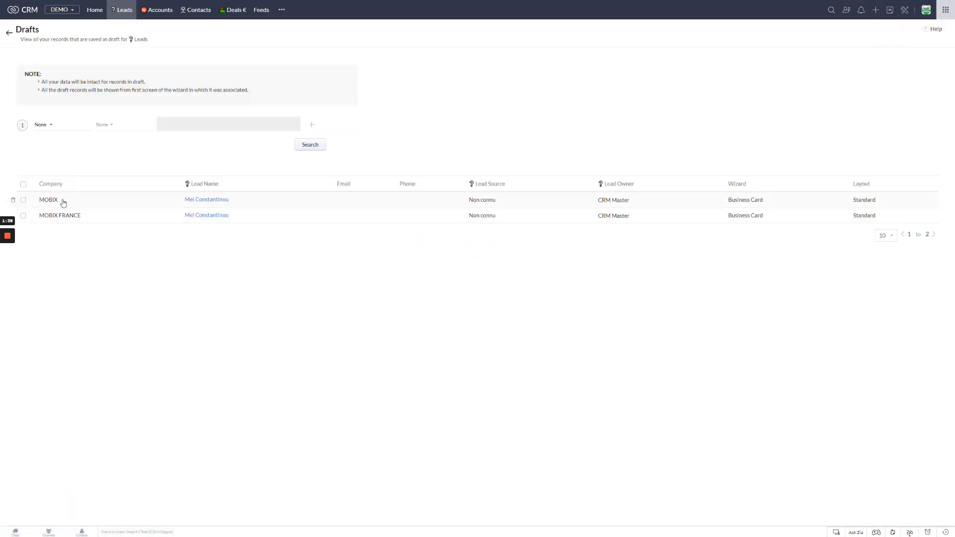
Reopen the MOBIX draft and save it as a full lead record.
left_click(211, 201)
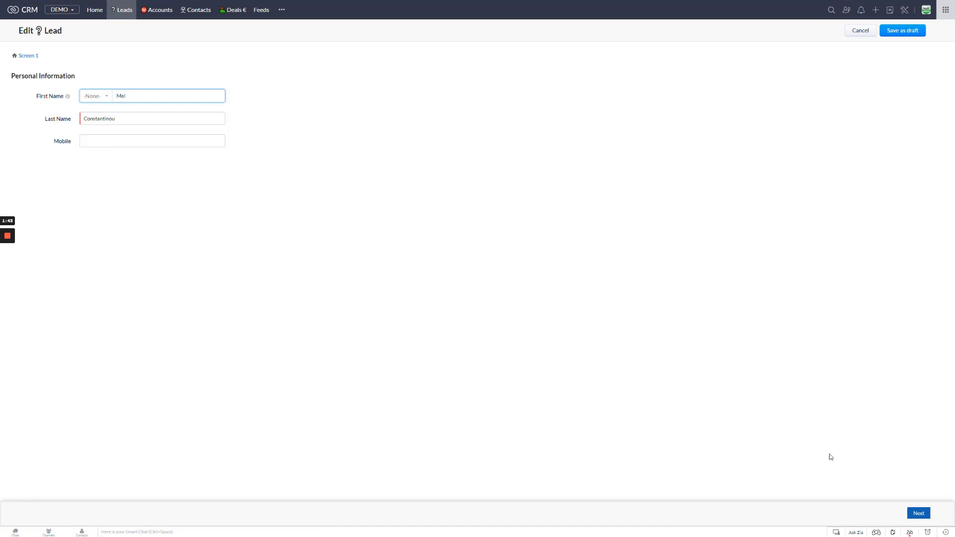
left_click(920, 517)
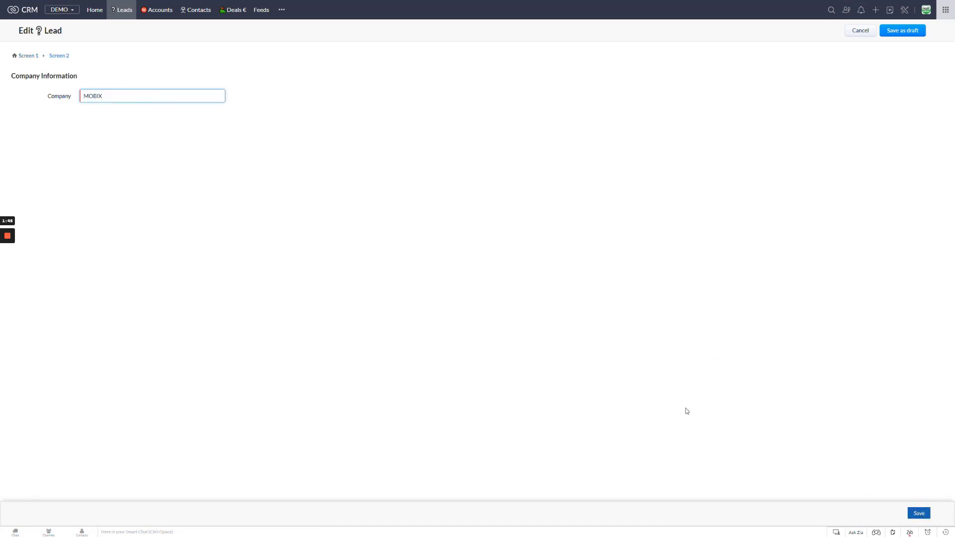
left_click(922, 514)
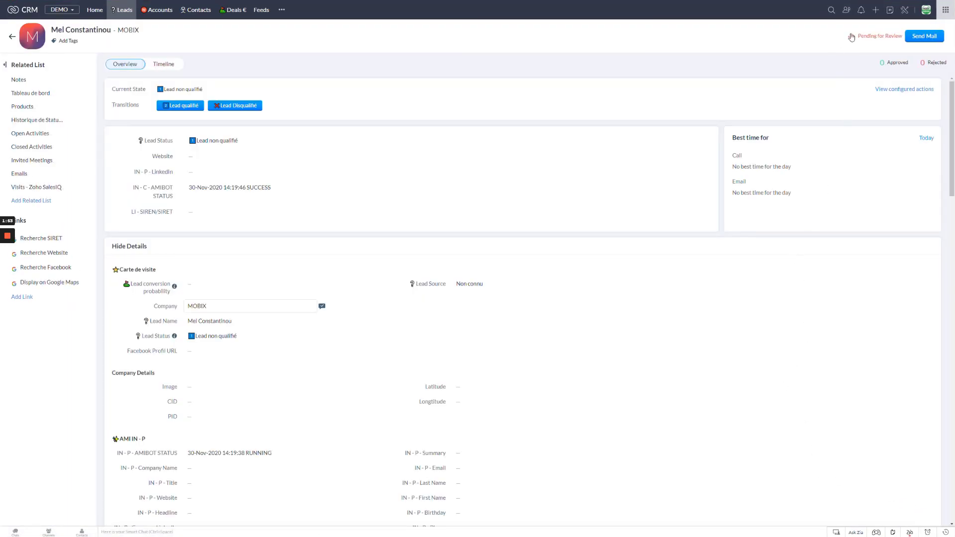
Open the Wizards page in Setup.
left_click(904, 11)
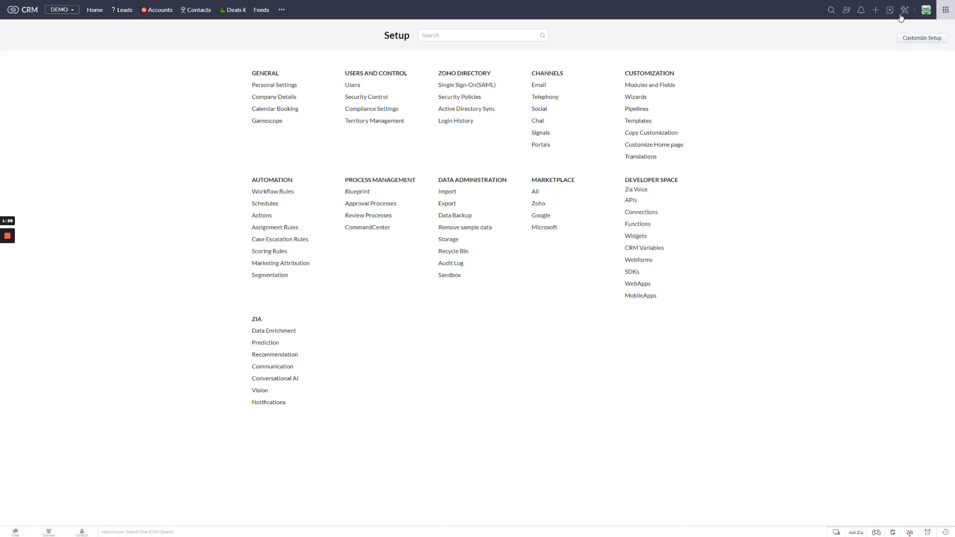
left_click(636, 99)
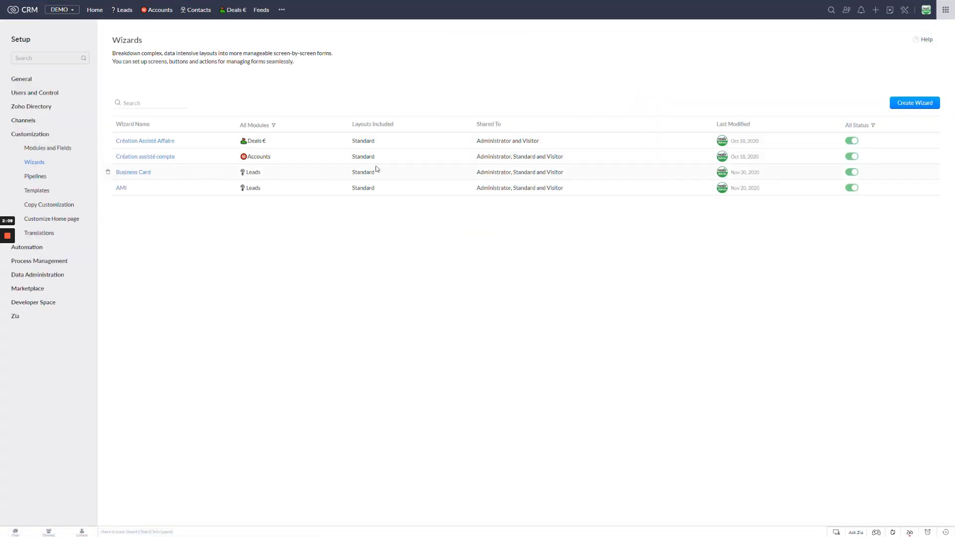
Try to create a Leads wizard named Card using the Standard layout, then cancel it.
left_click(917, 105)
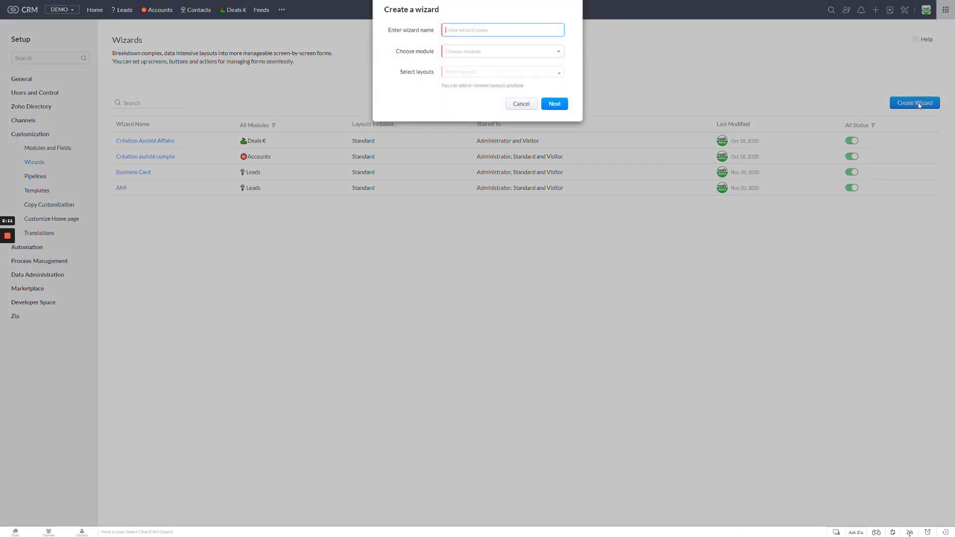
left_click(477, 56)
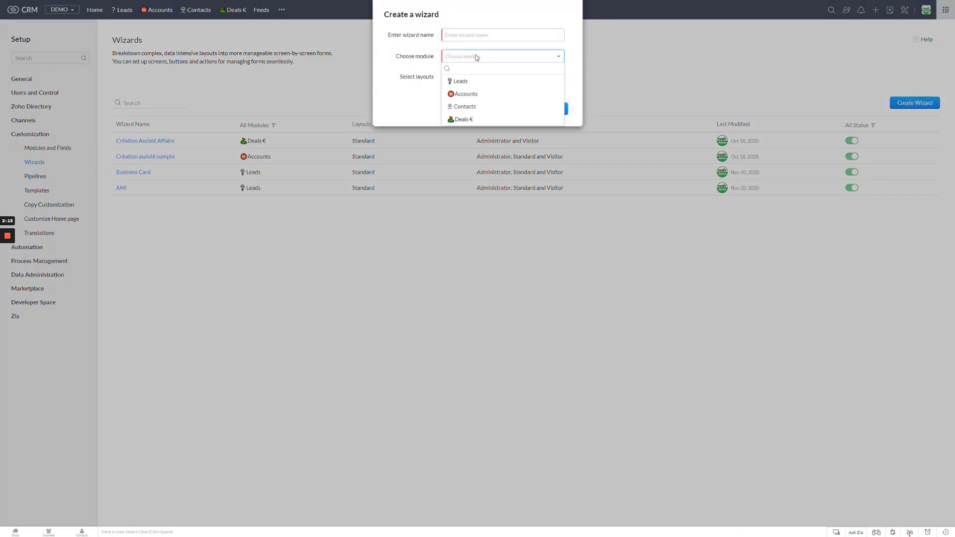
left_click(462, 82)
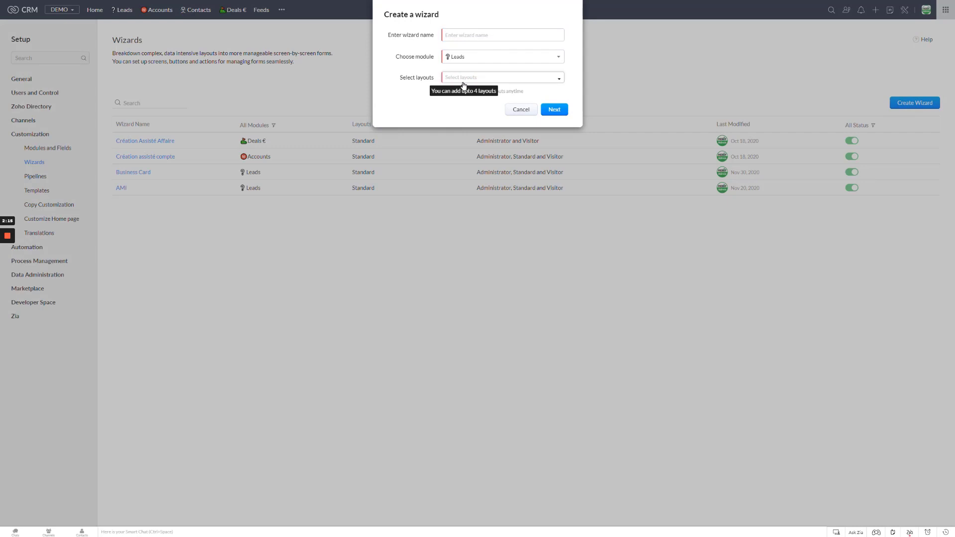
left_click(468, 35)
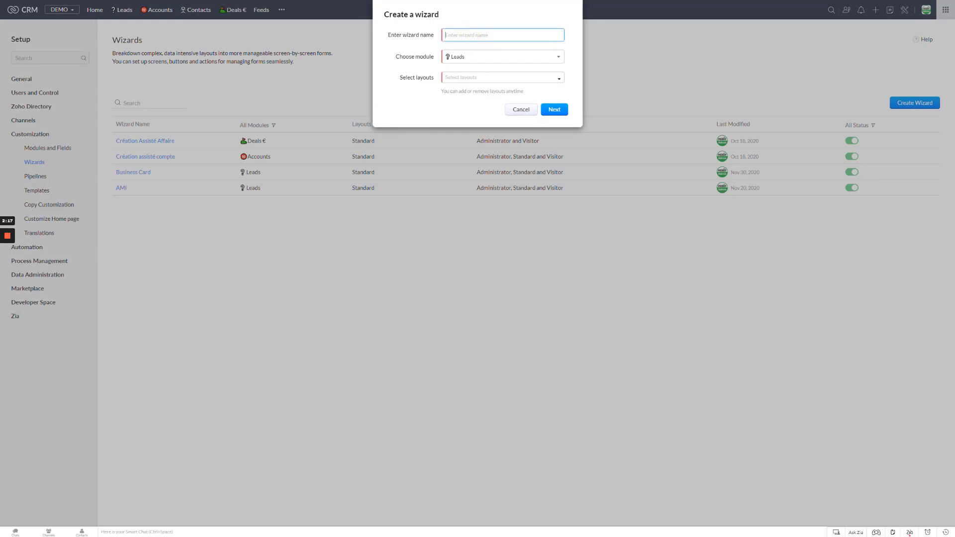
type("Card")
left_click(473, 78)
left_click(466, 91)
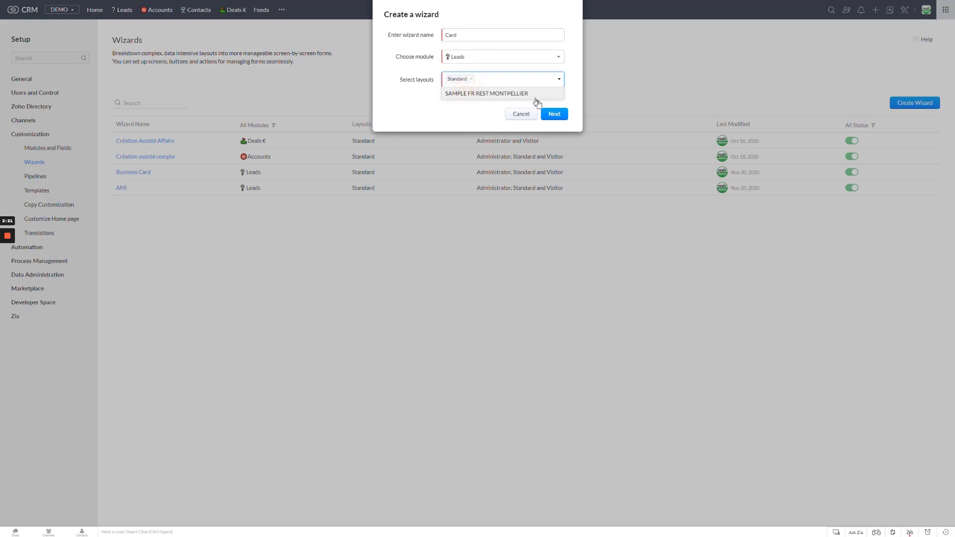
left_click(553, 114)
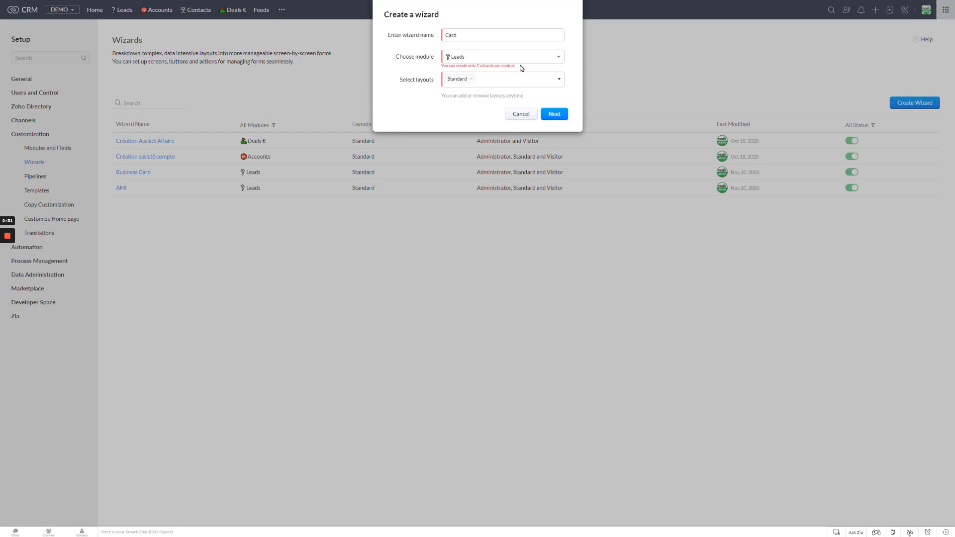
left_click(526, 116)
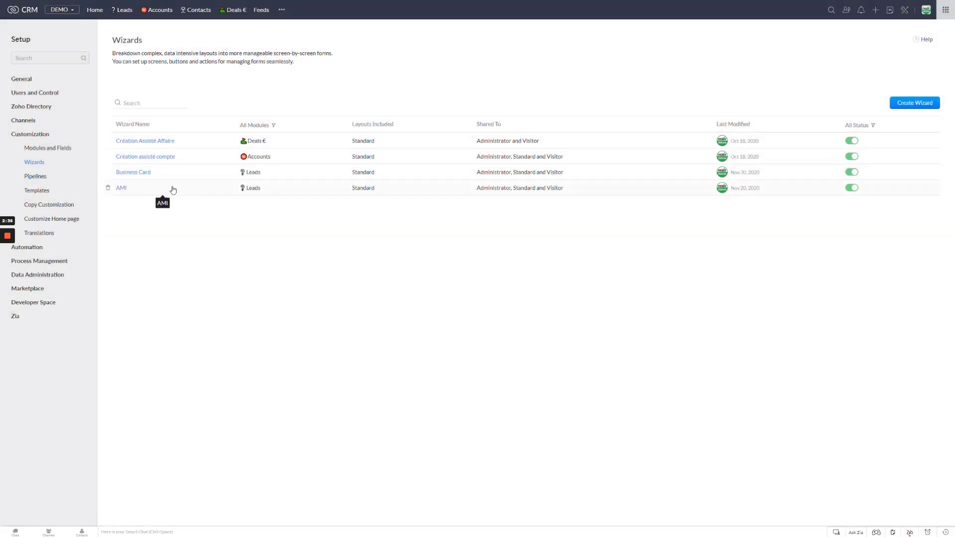
Open the Business Card wizard and add a new Screen 3 with its segment titled Location.
left_click(133, 172)
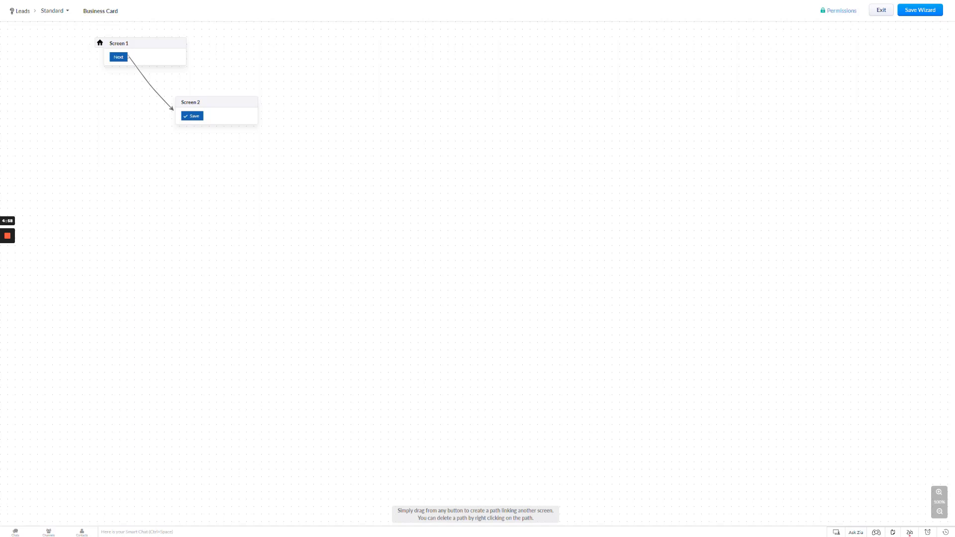
double_click(307, 154)
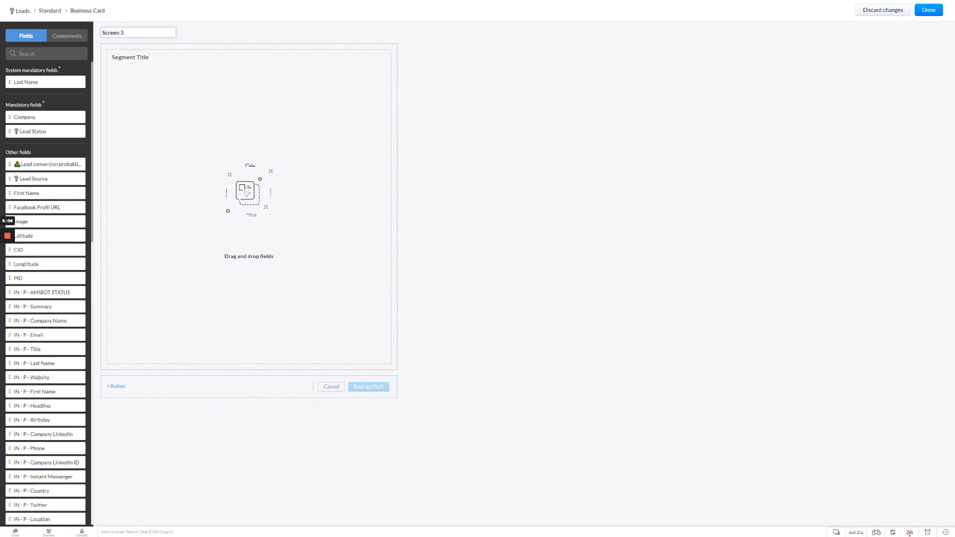
left_click(48, 53)
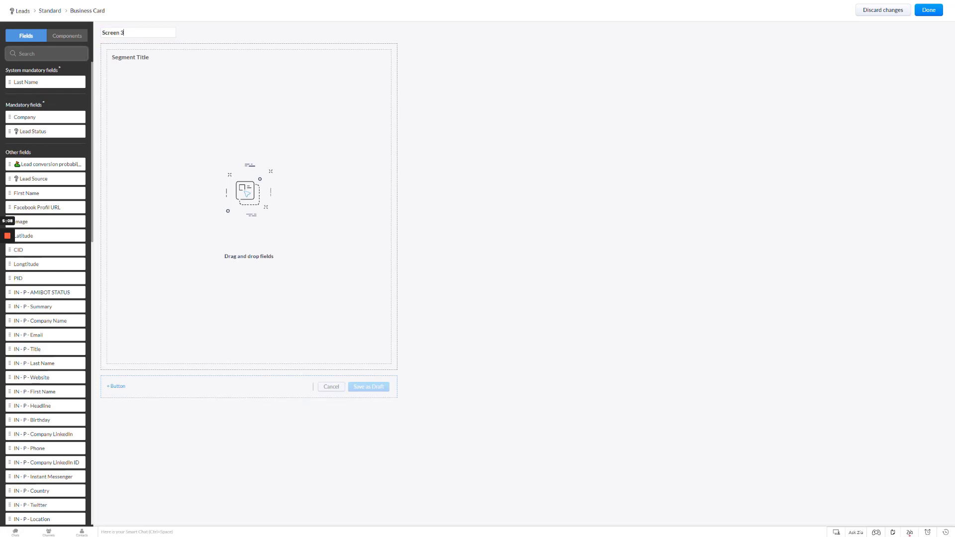
left_click(124, 32)
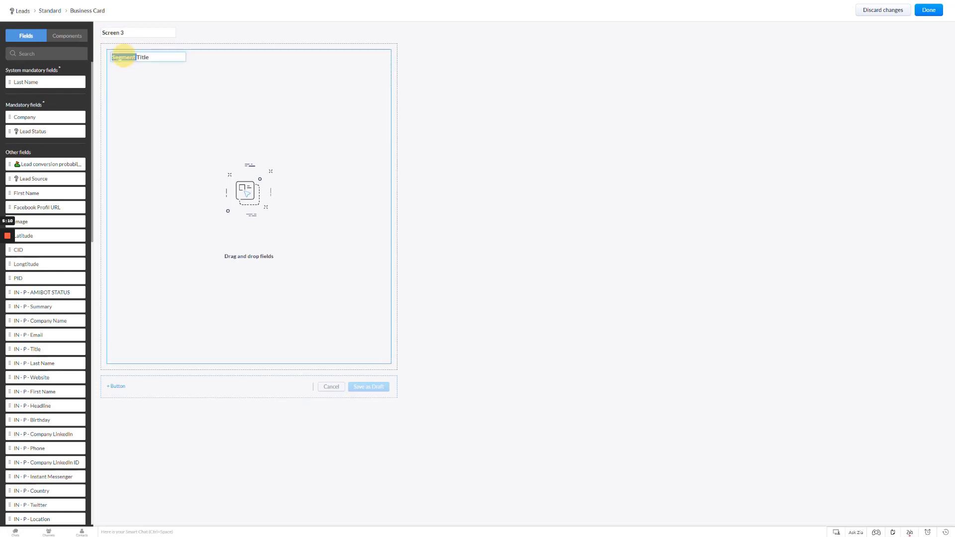
triple_click(121, 57)
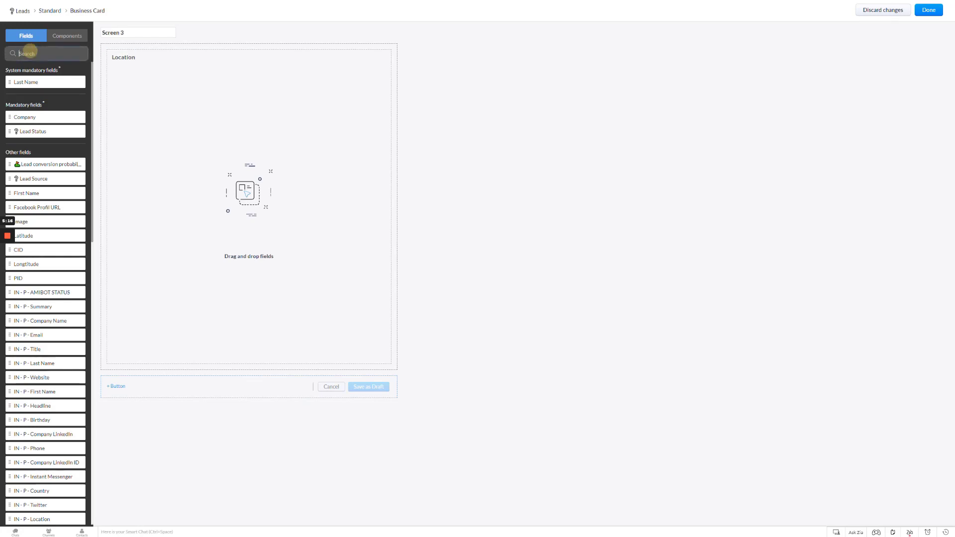
Add the City and Country fields to the Location segment.
type("city")
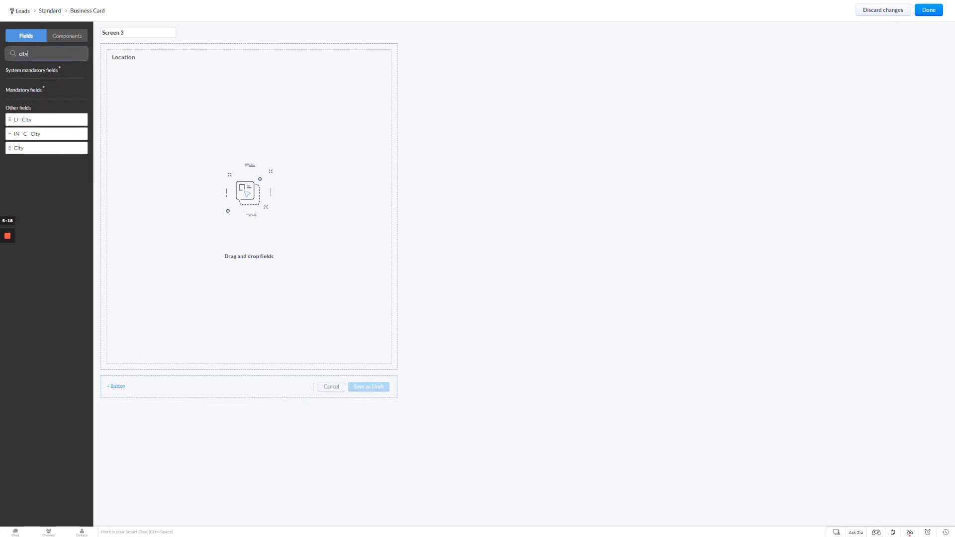
left_click_drag(19, 150, 149, 74)
double_click(34, 54)
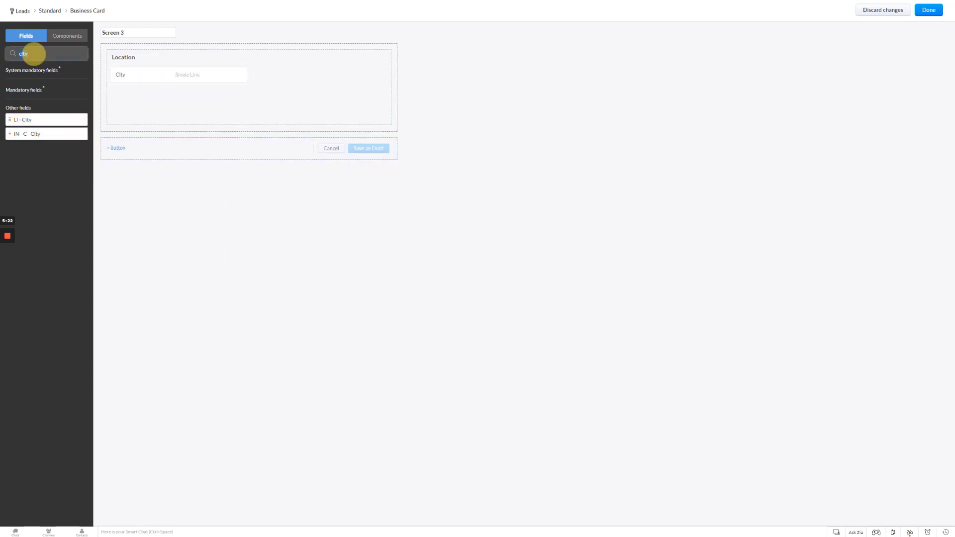
type("country")
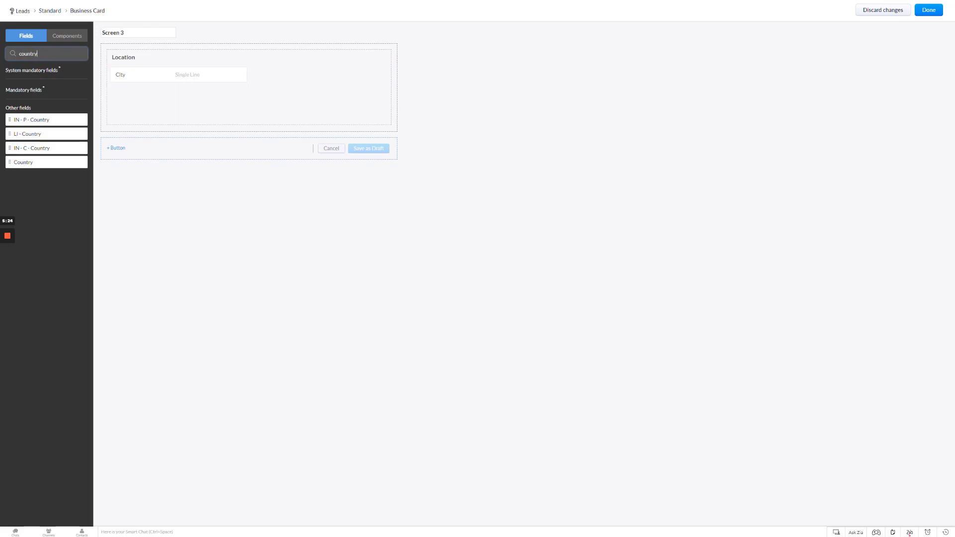
left_click_drag(28, 160, 135, 94)
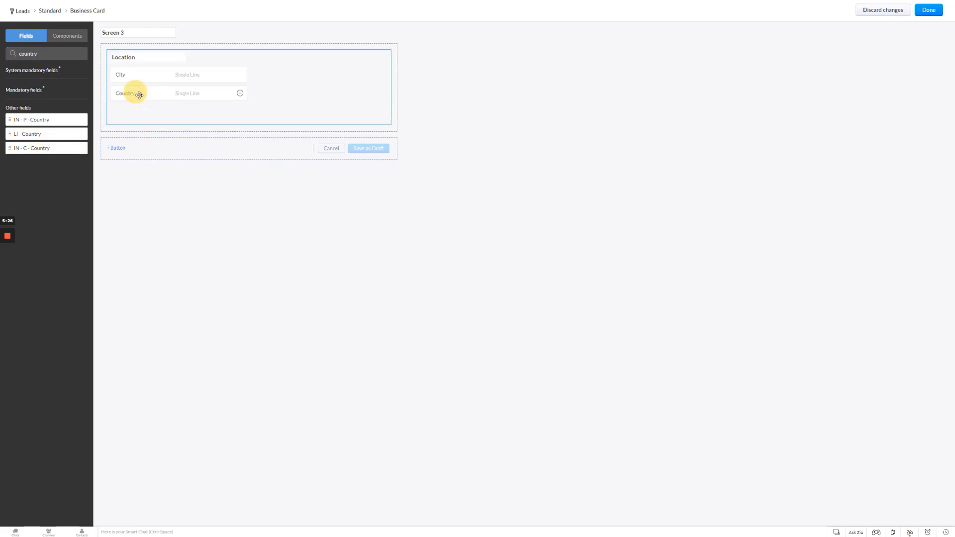
Add a button named Save to Screen 3 that saves the record, and finish editing the screen.
left_click(117, 149)
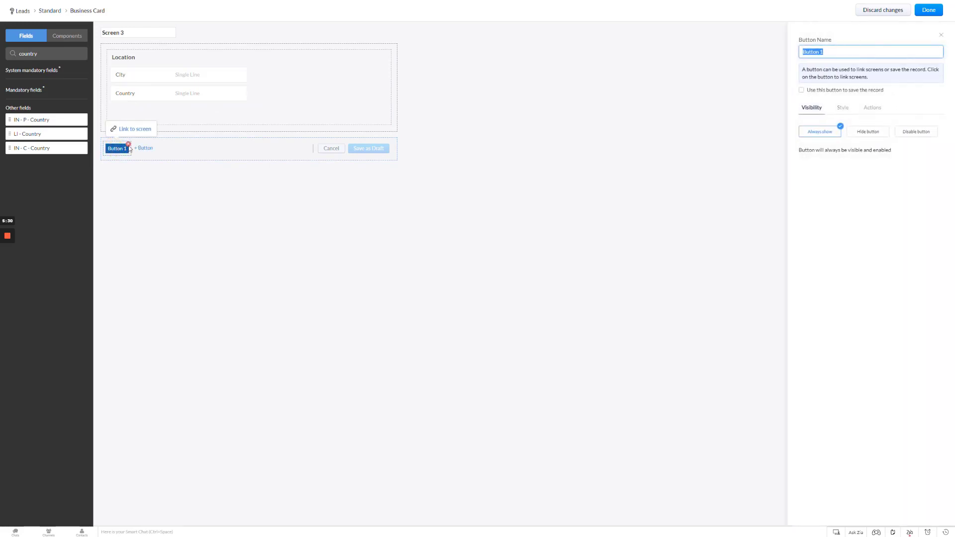
left_click(821, 51)
triple_click(820, 51)
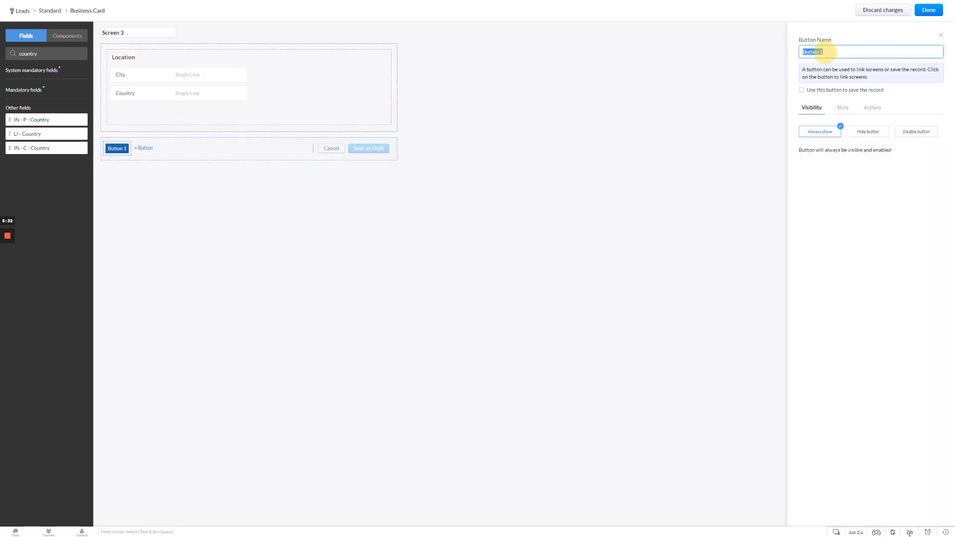
type("Save")
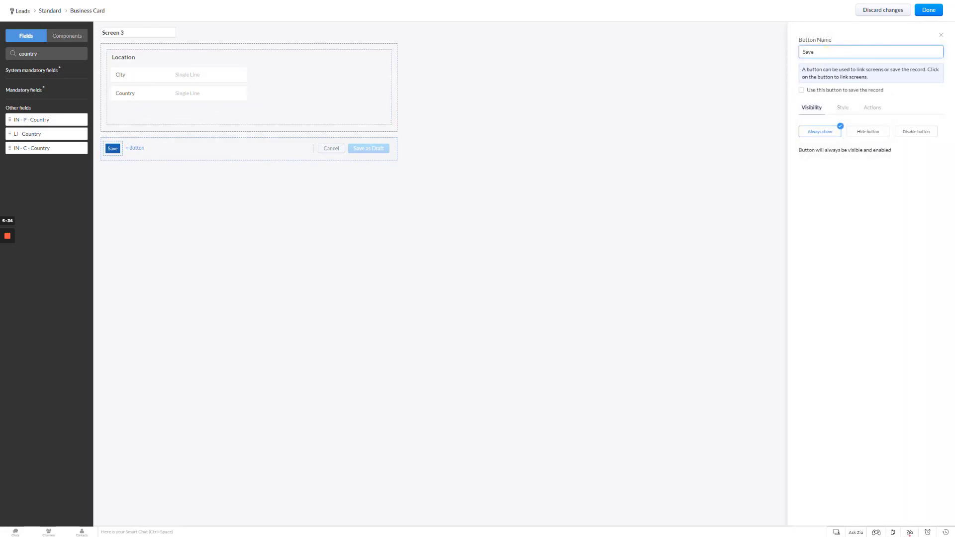
left_click(801, 90)
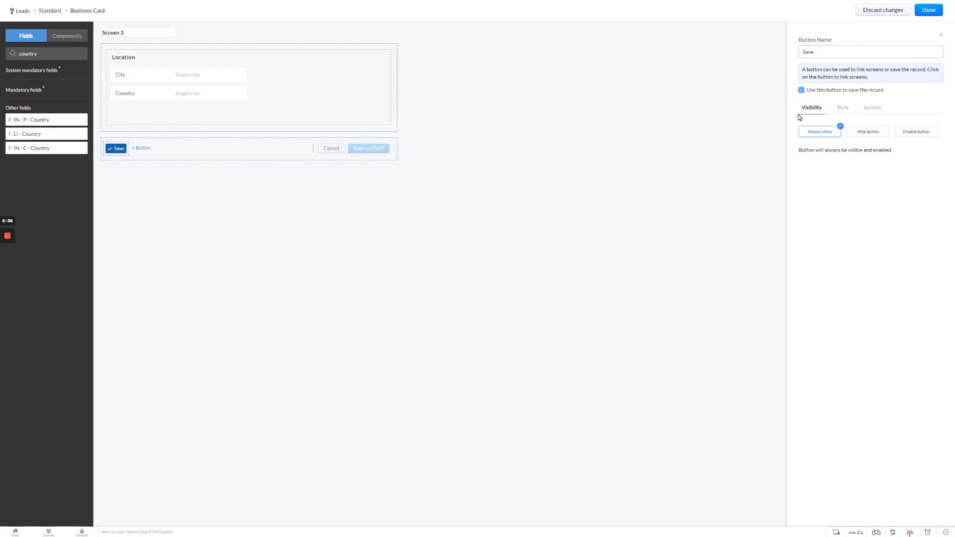
left_click(930, 11)
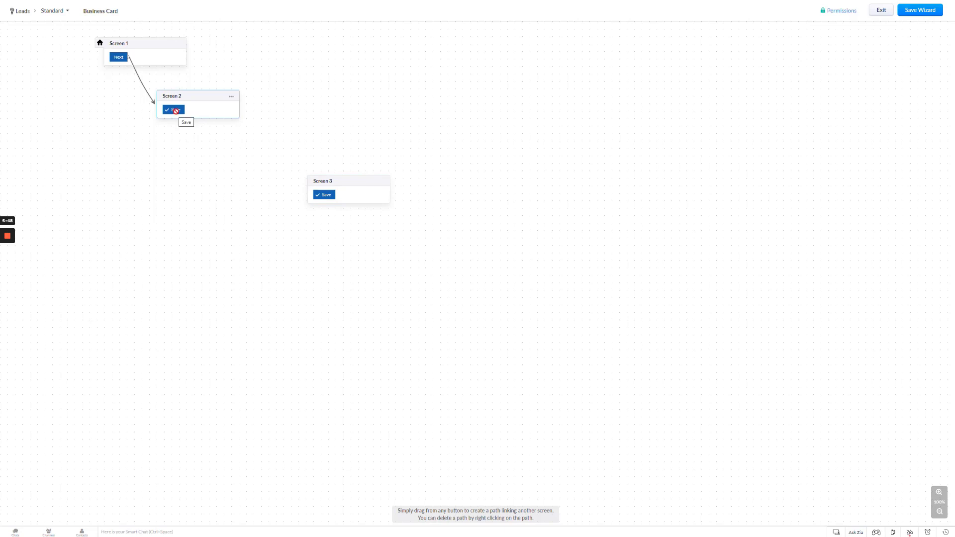
Rename Screen 2's button to Next so it no longer saves the record, and finish editing.
left_click_drag(173, 110, 234, 142)
left_click(234, 142)
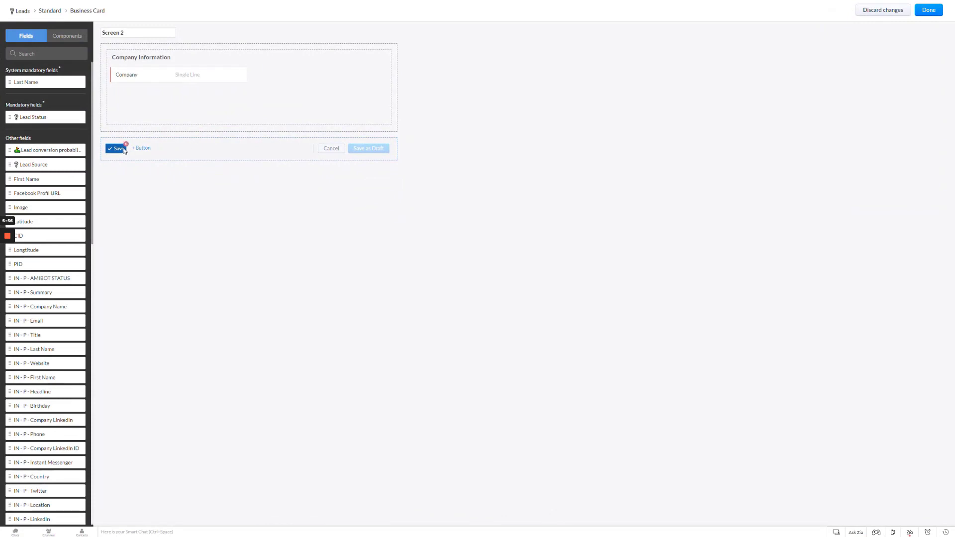
left_click(119, 149)
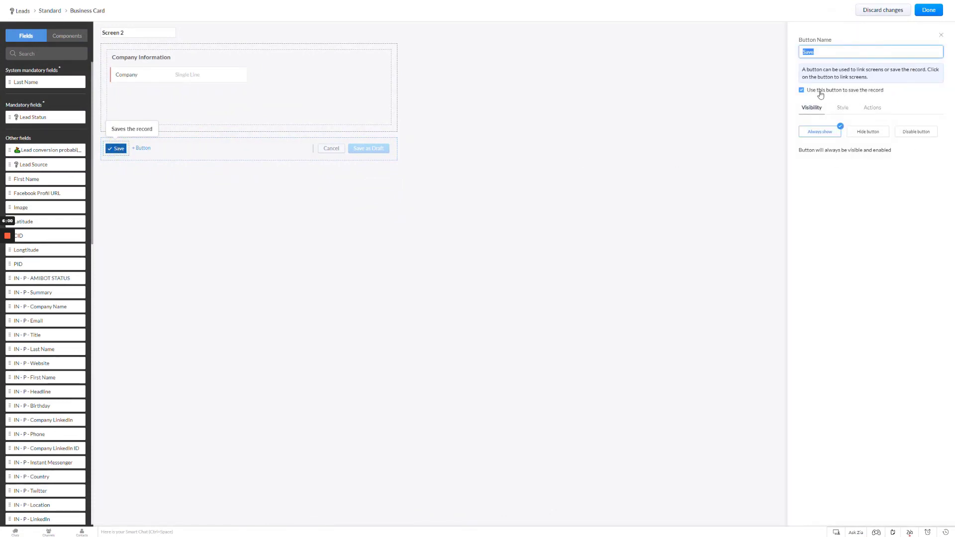
left_click(801, 91)
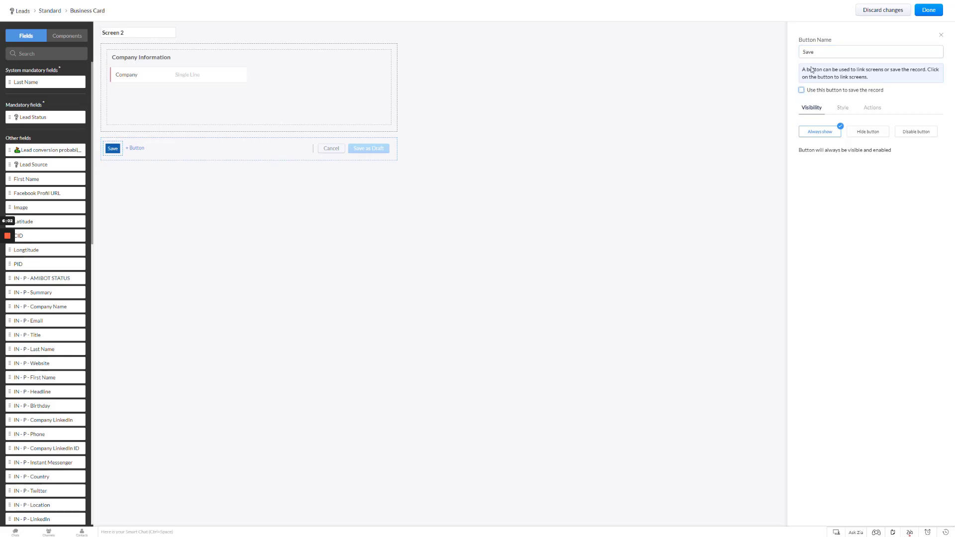
double_click(815, 52)
type("Next")
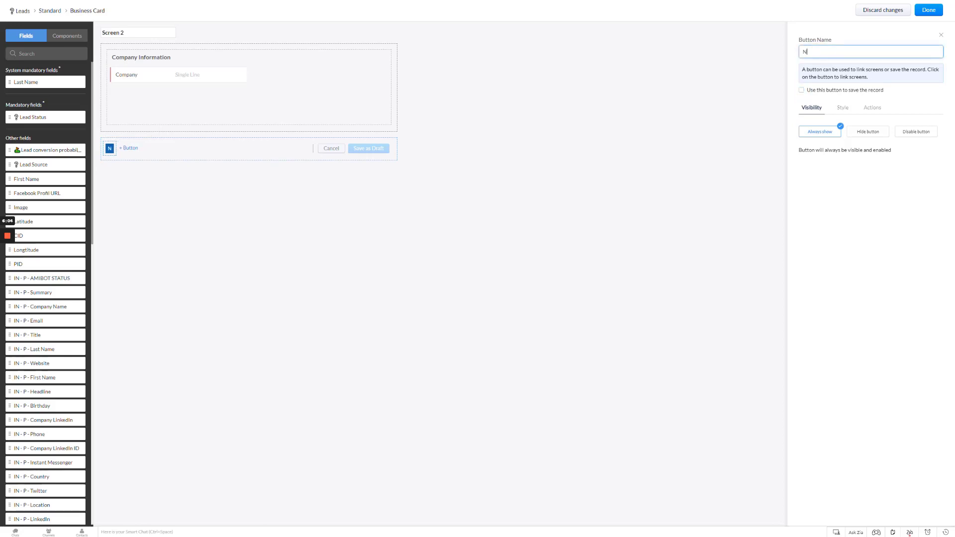
left_click(933, 16)
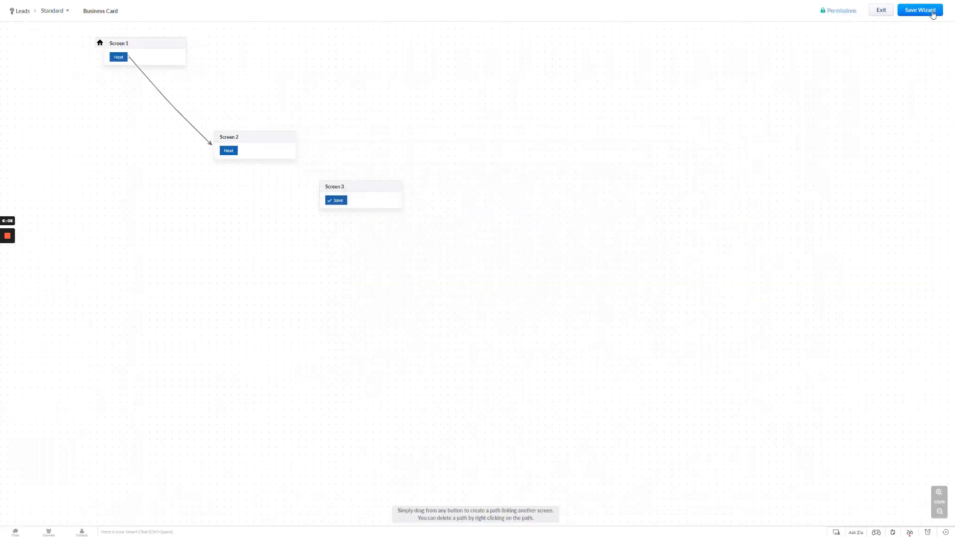
Link Screen 2's Next button to Screen 3 with a path and save the wizard.
left_click_drag(228, 154, 319, 195)
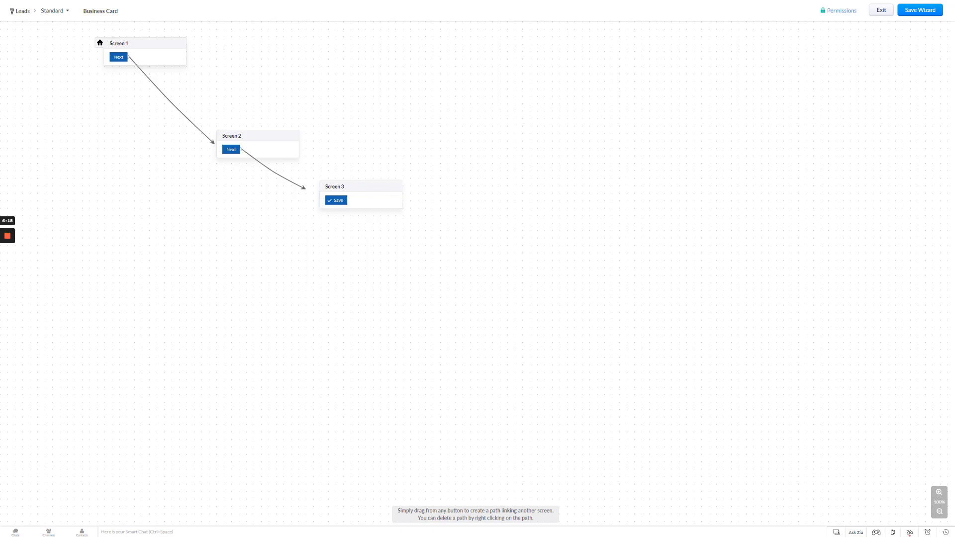
left_click(932, 14)
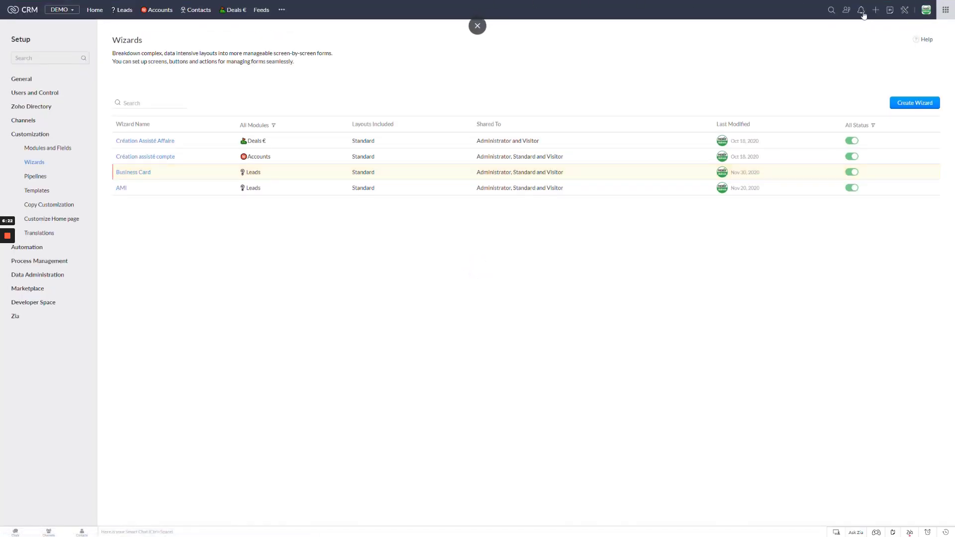
Start creating a new lead using the Business Card wizard layout.
left_click(878, 14)
left_click(898, 24)
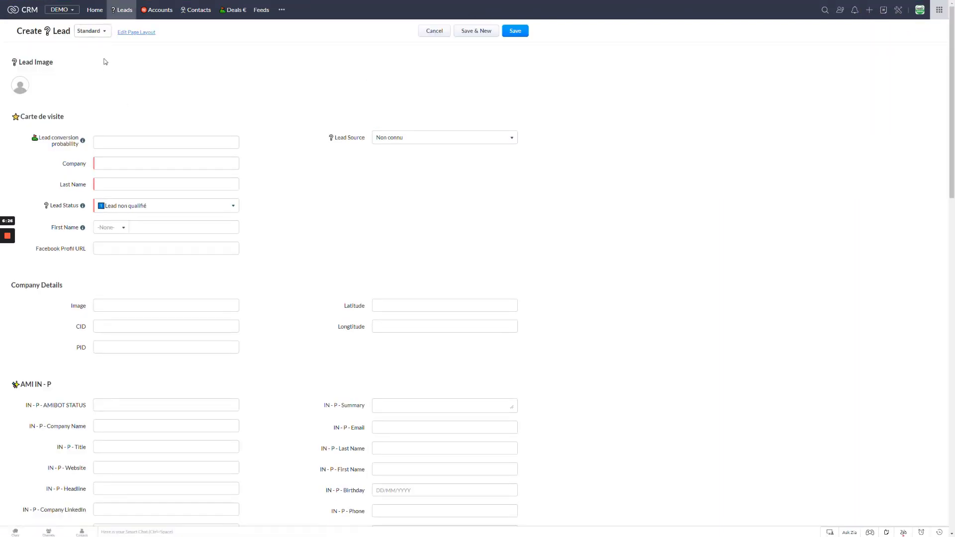
left_click(97, 35)
left_click(97, 67)
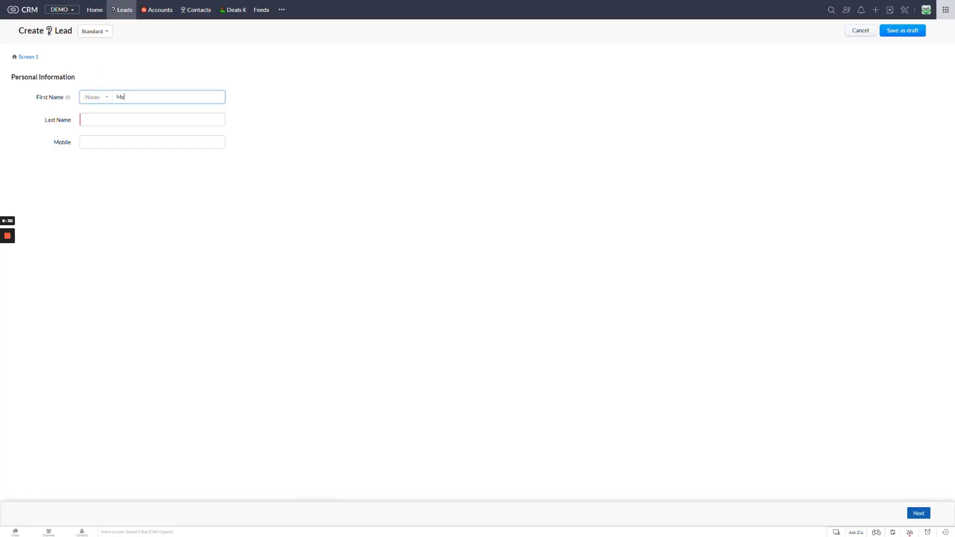
Fill in the lead's first and last name on Screen 1 and continue to Screen 2.
key("Tab")
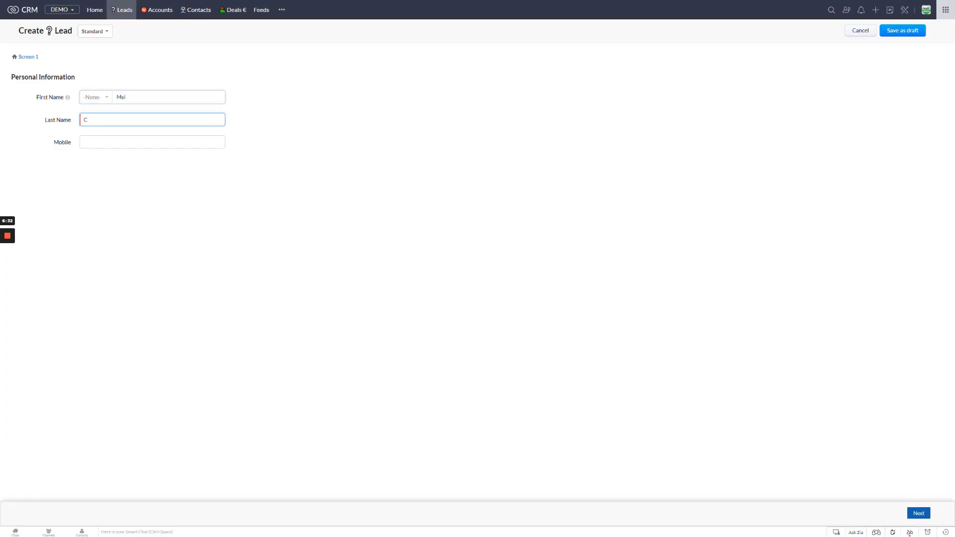
left_click(918, 512)
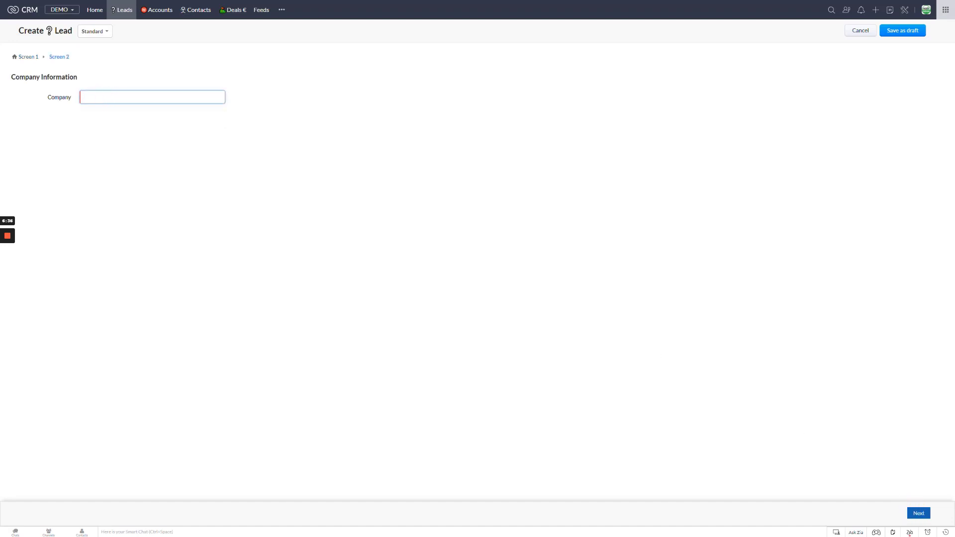
Enter MOBIX as the company and continue to Screen 3.
type("MOBIX")
left_click(918, 514)
Enter Glossop as the city and UK as the country, then save the lead.
left_click(98, 96)
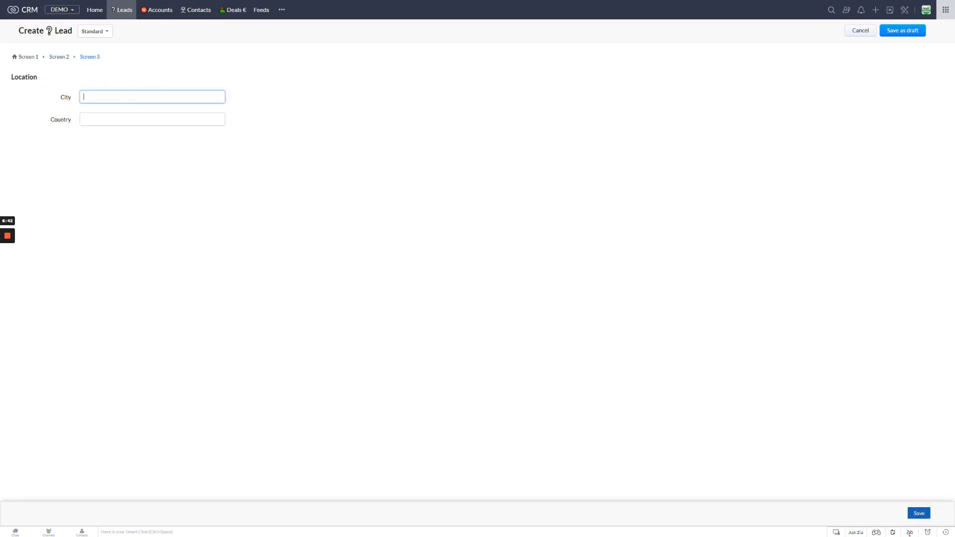
type("Glop")
type("sop")
key("Tab")
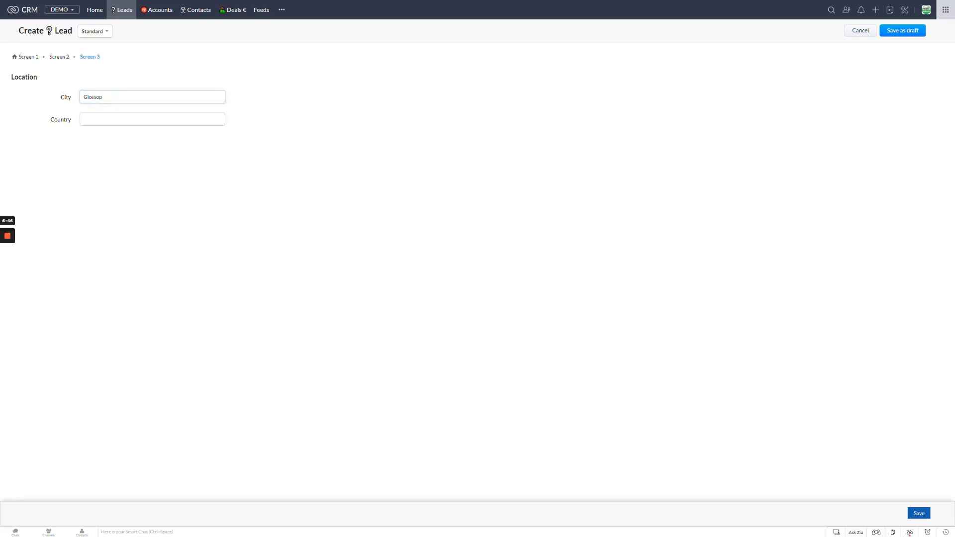
type("UK")
left_click(920, 514)
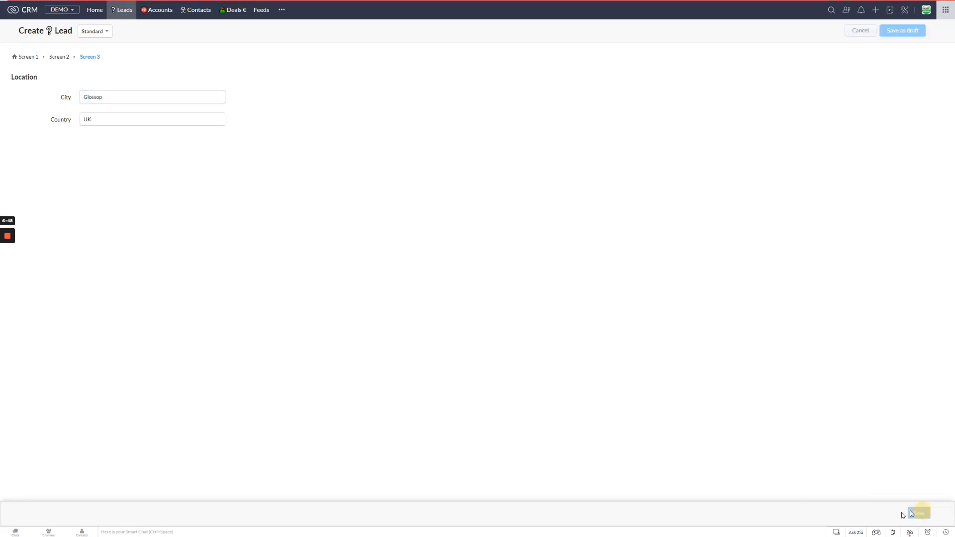